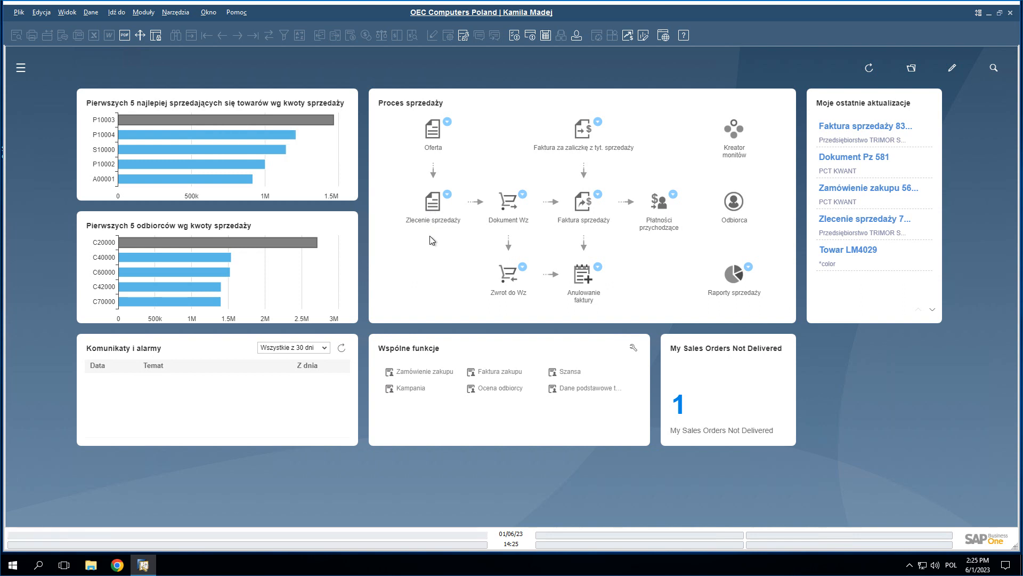
- Open the most recent sales quotation and start an e-mail for it with the edited report attached
left_click(432, 139)
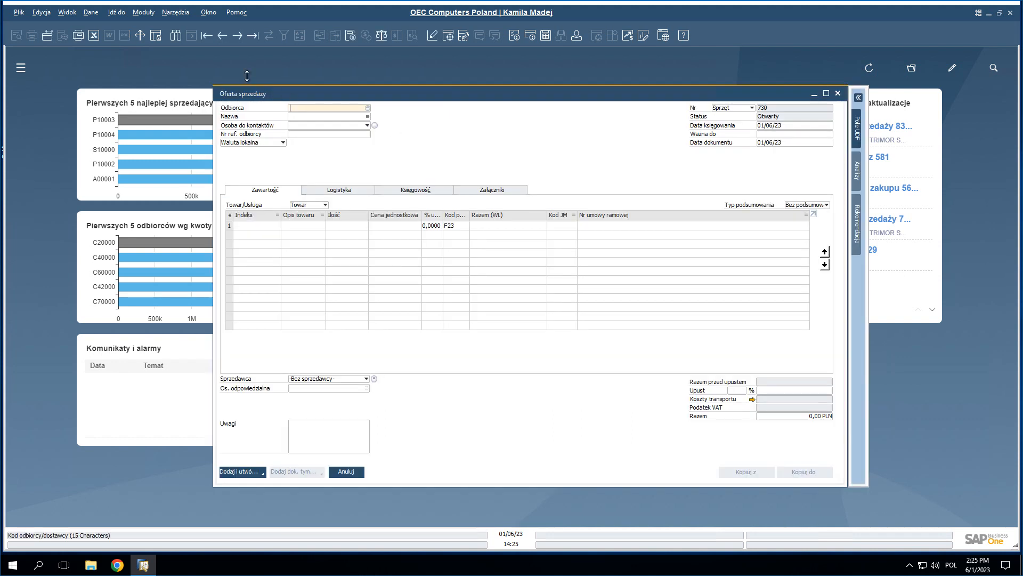
left_click(223, 36)
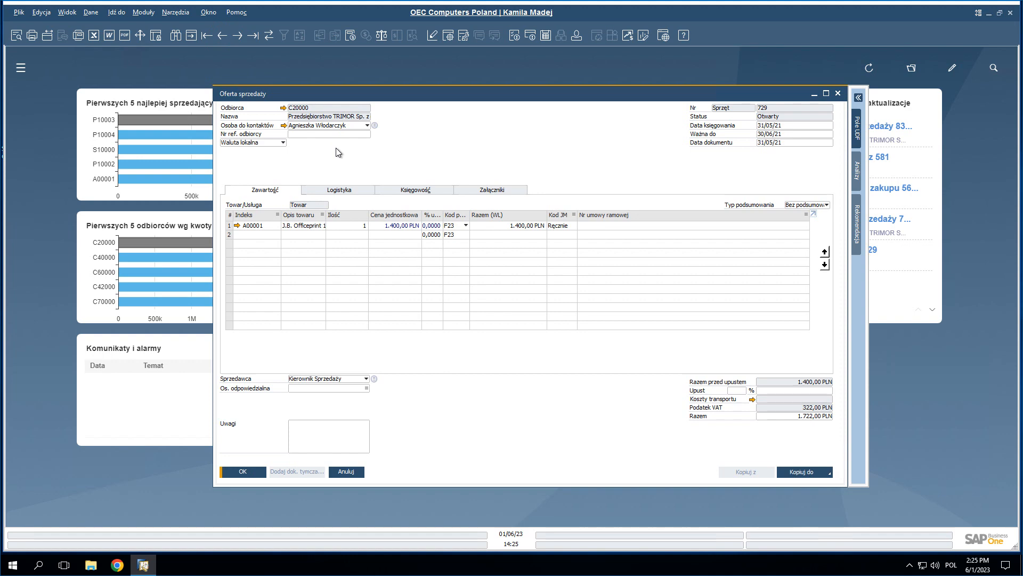
left_click(49, 36)
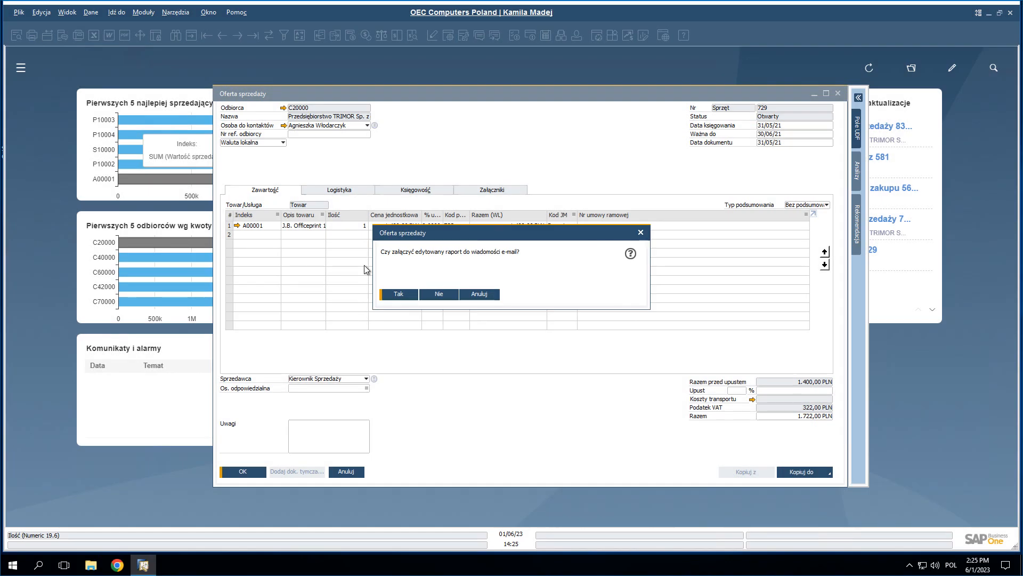
left_click(405, 295)
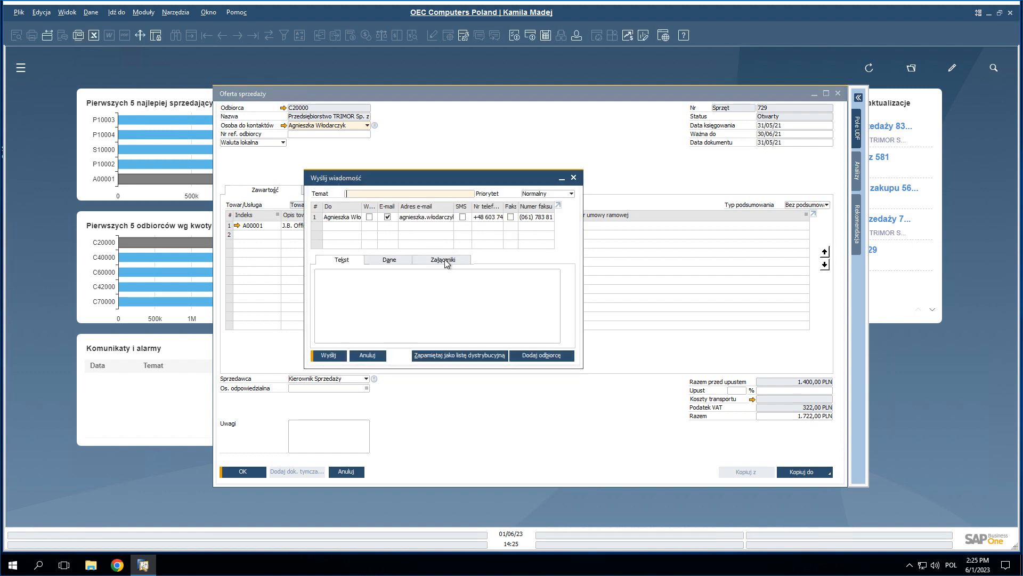
- Review the attached quotation PDF, close it, and set the message subject to "Oferta"
left_click(446, 261)
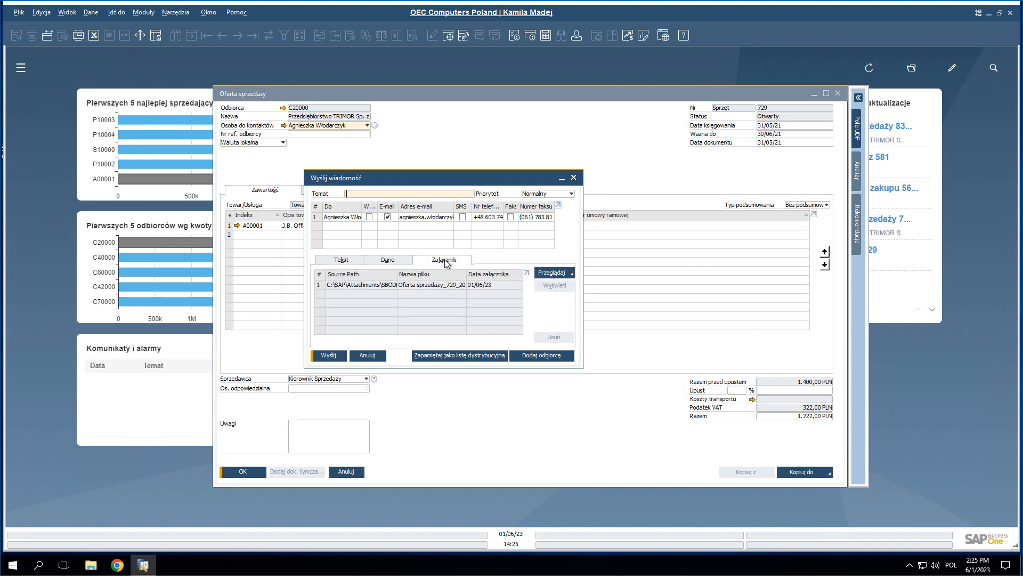
double_click(450, 285)
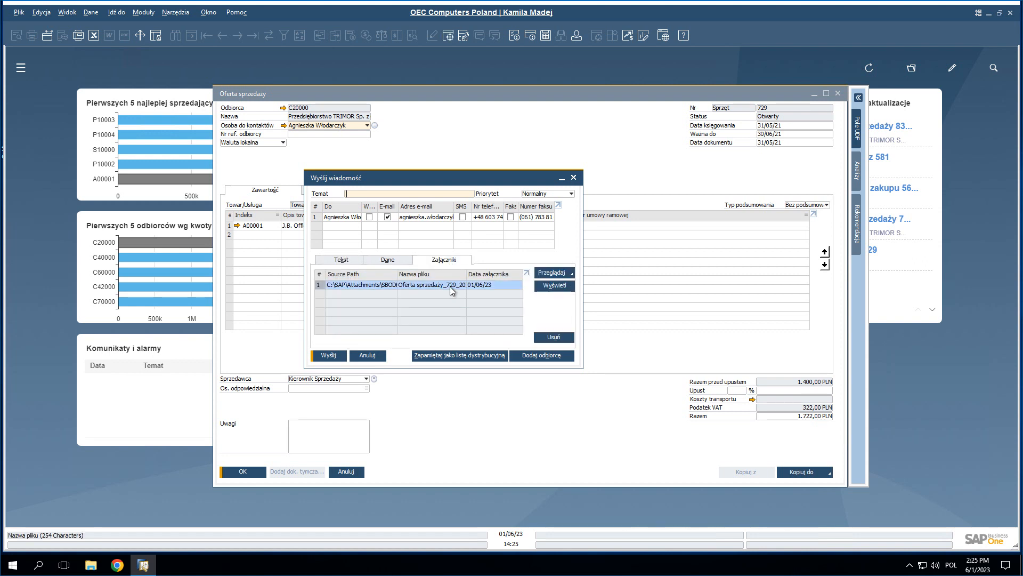
scroll(452, 290, "down", 6)
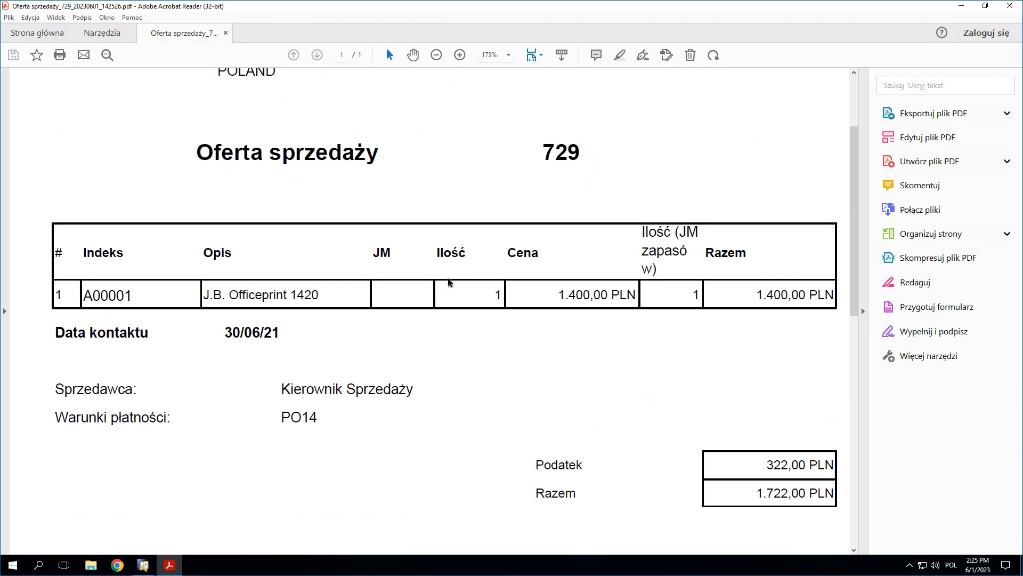
scroll(446, 283, "up", 4)
scroll(432, 294, "up", 2)
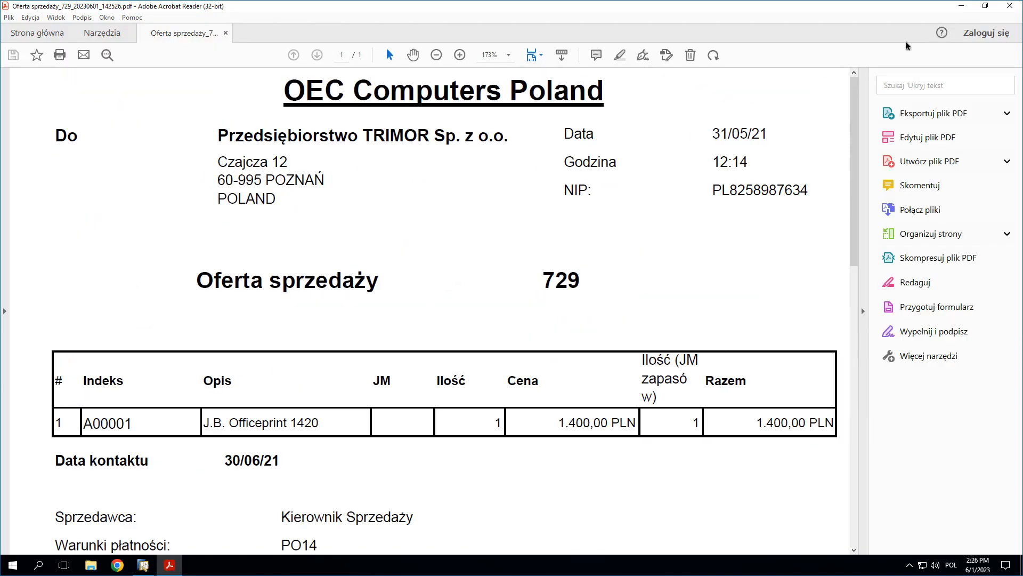
left_click(1012, 10)
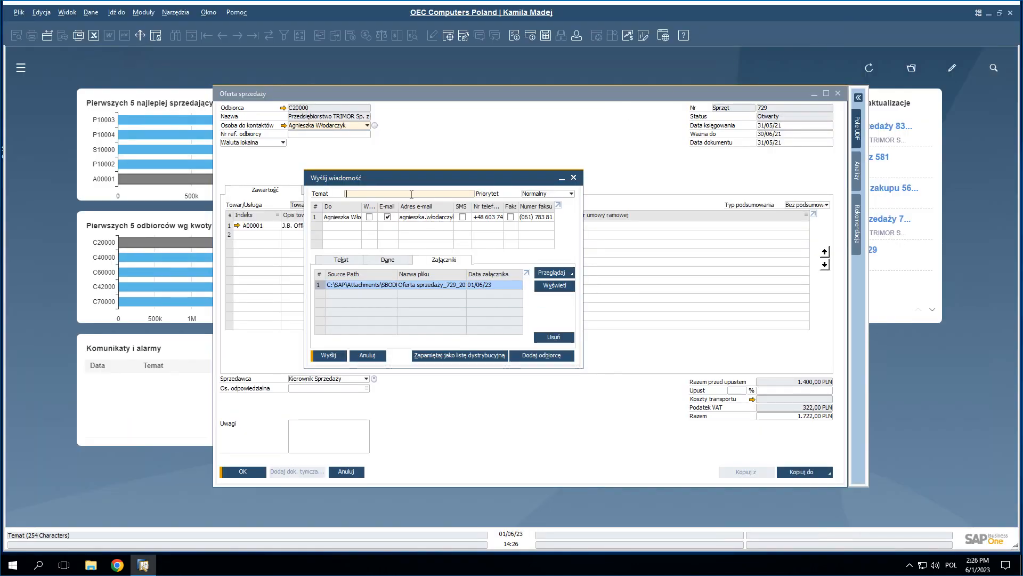
type("Oferta")
right_click(319, 220)
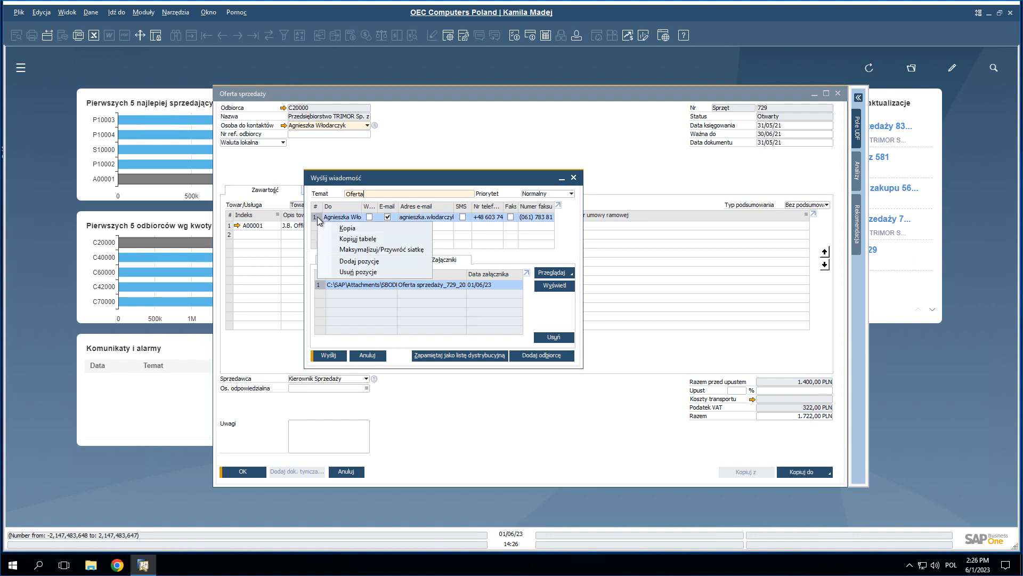
left_click(352, 261)
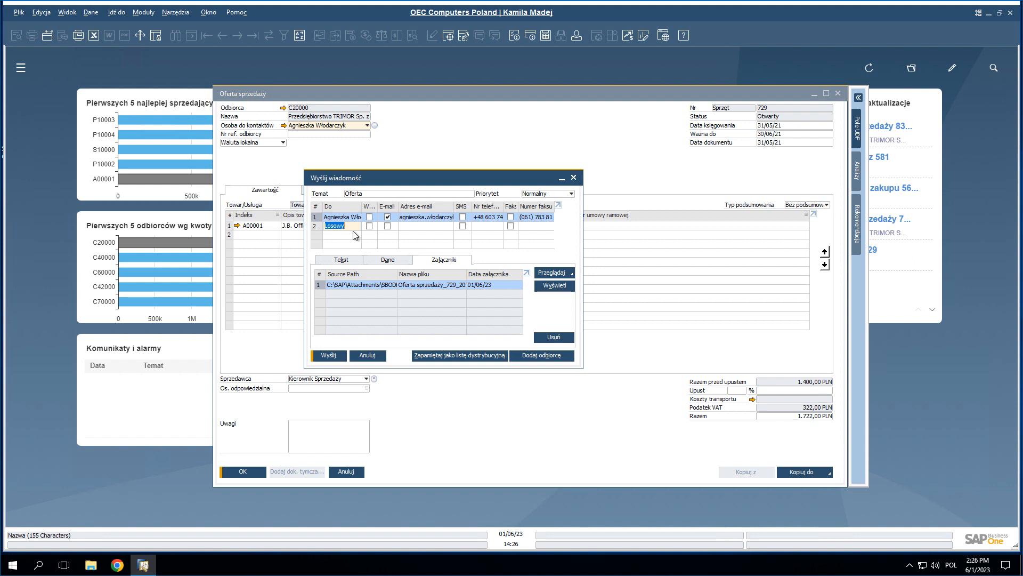
key("ctrl+k")
- Add a system user whose name starts with "p" as a second recipient and mark that recipient for internal delivery
left_click(550, 356)
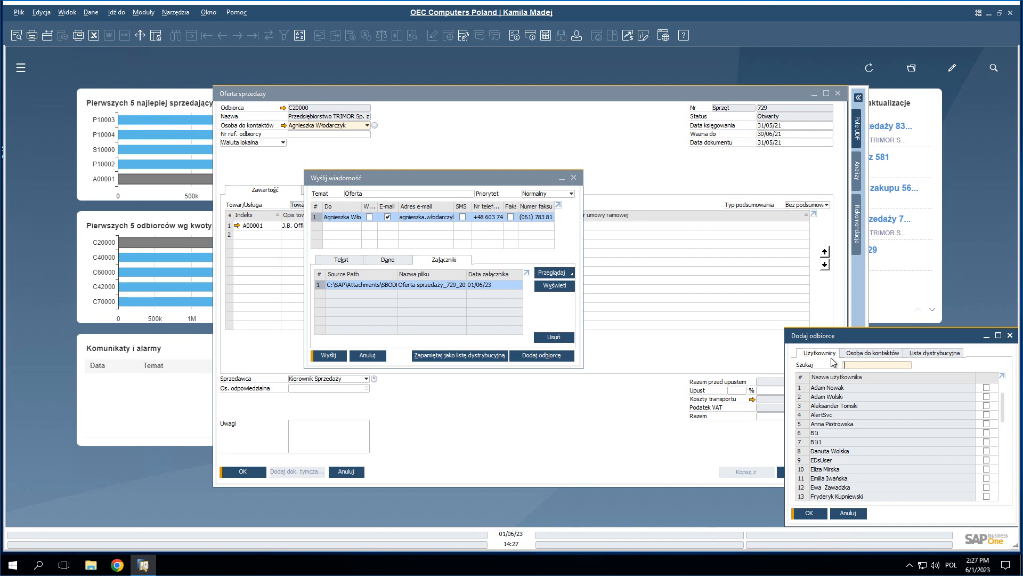
left_click(859, 360)
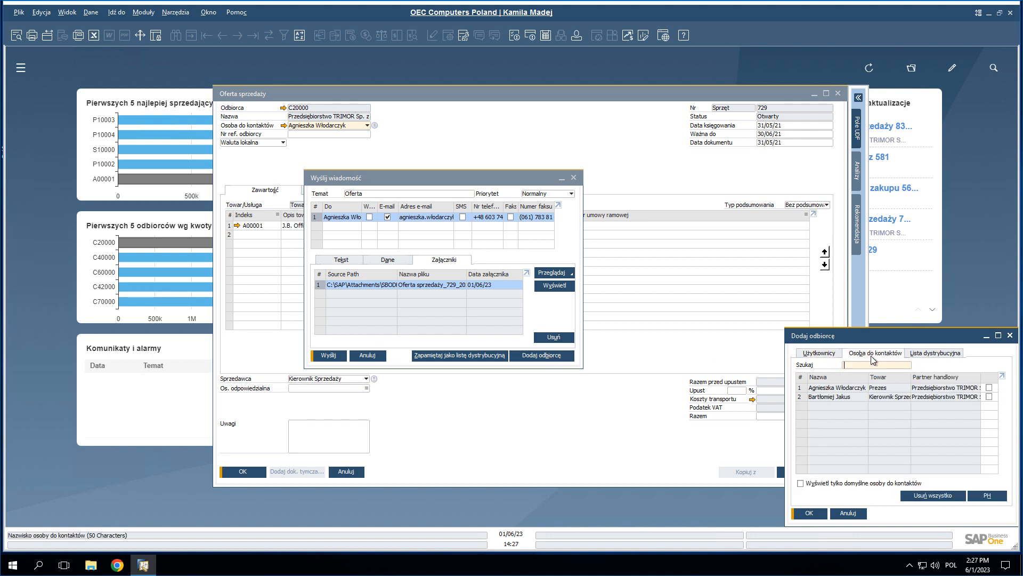
left_click(916, 356)
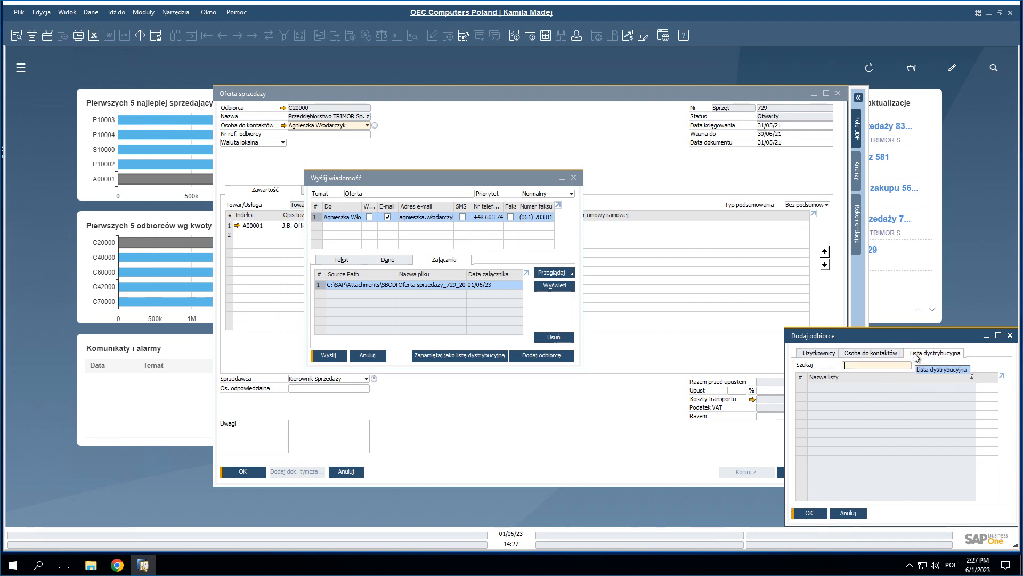
left_click(827, 353)
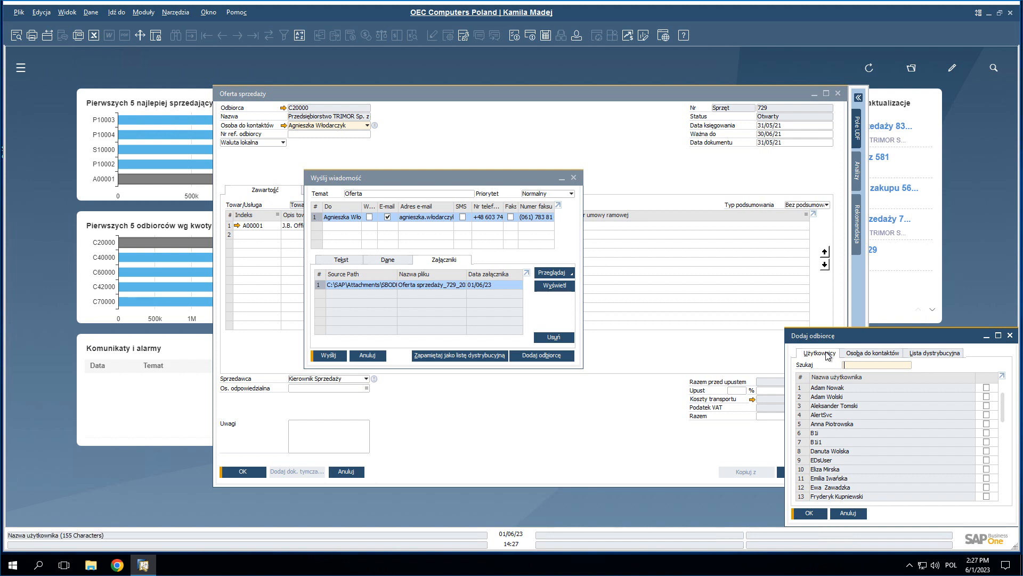
type("p")
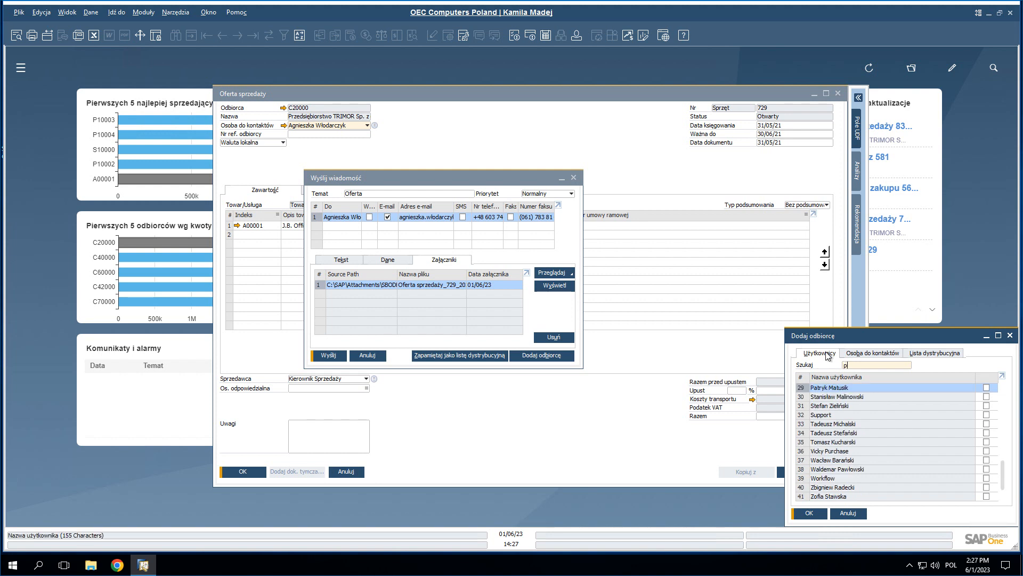
left_click(986, 387)
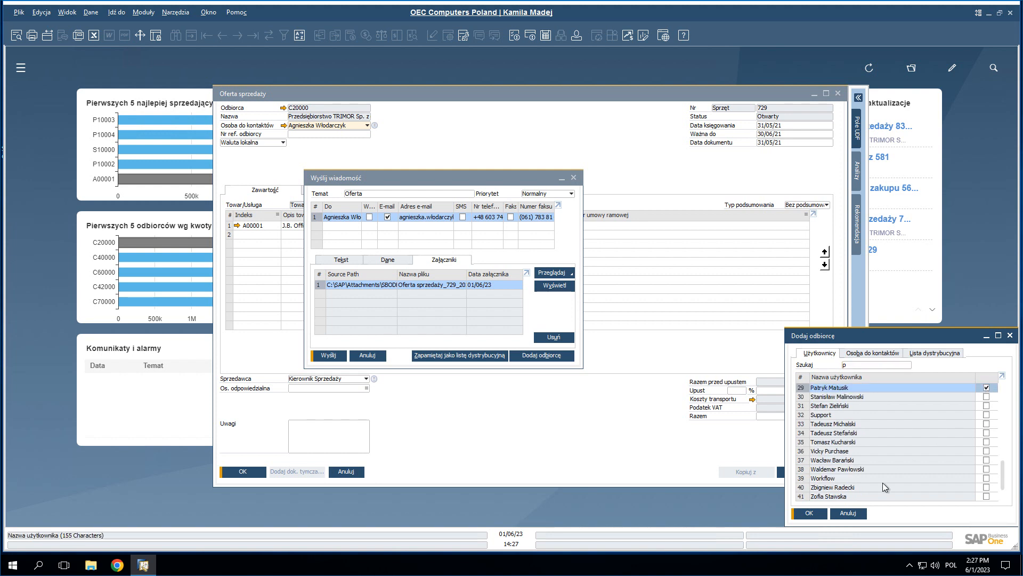
left_click(809, 513)
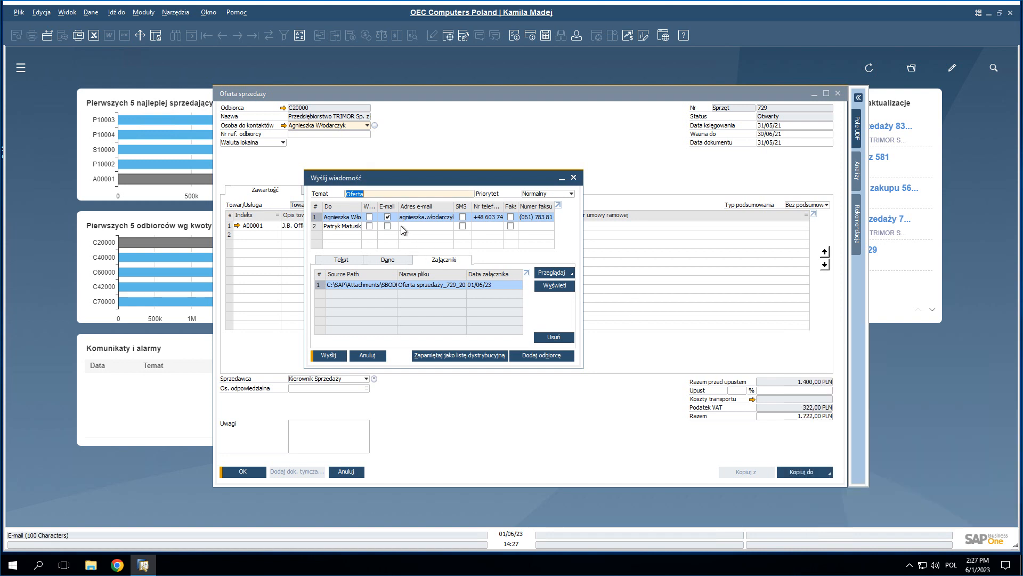
left_click(369, 225)
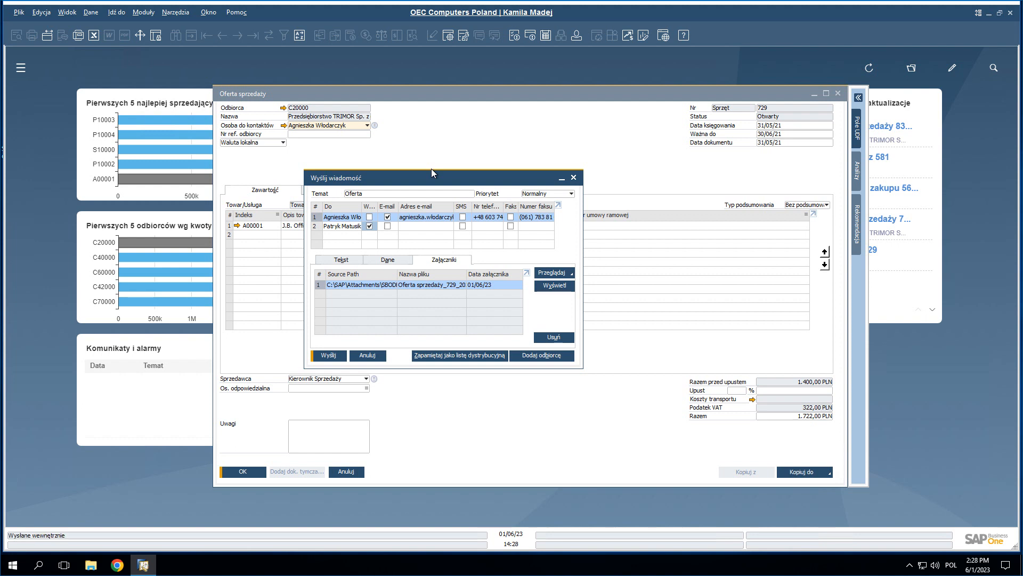
left_click(387, 216)
- Enter "Przesyłam ofertę." as the text of the message
left_click(343, 260)
left_click(336, 280)
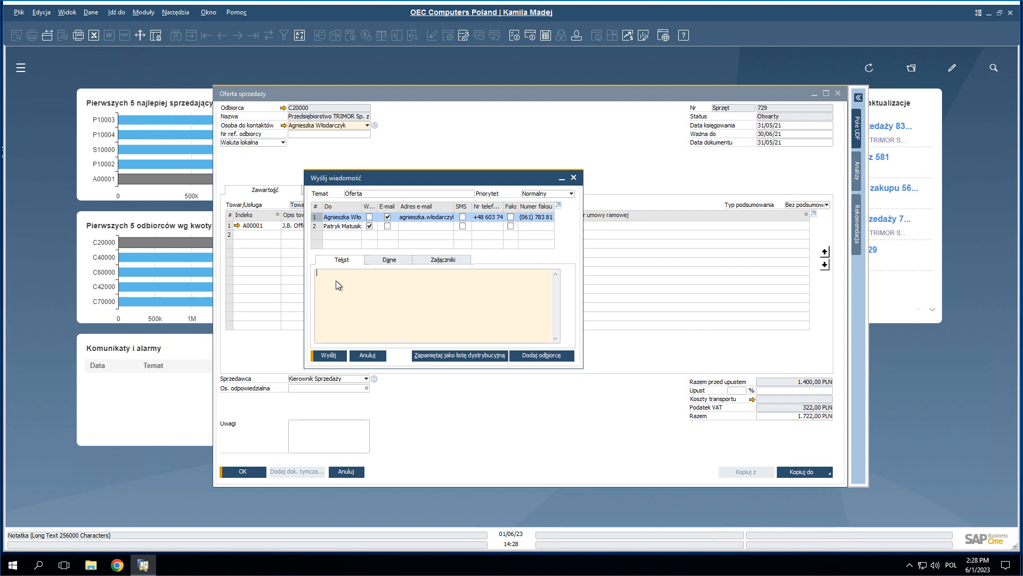
type("Przesyłam ofertę.")
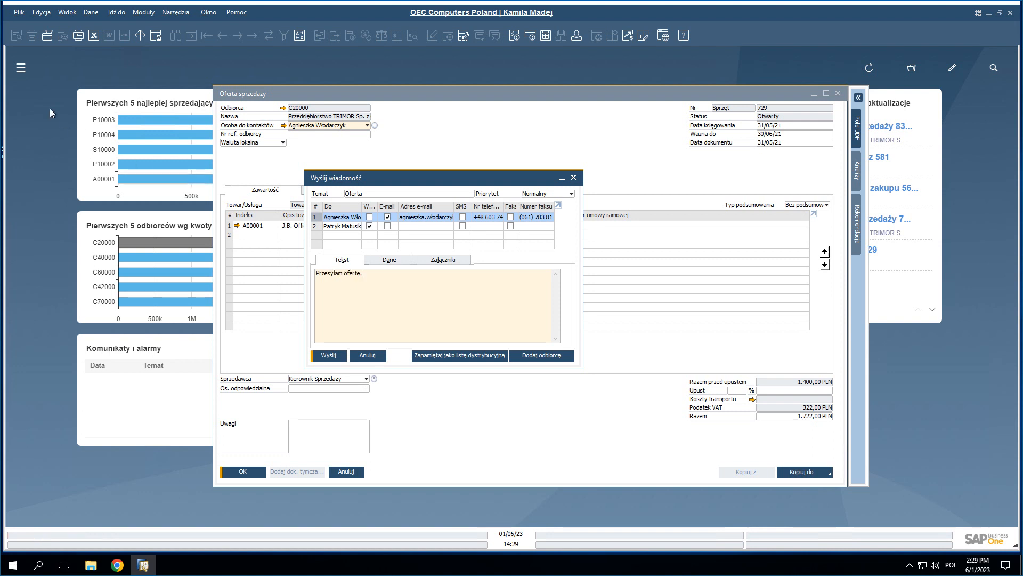
- View the user's e-mail signature in the system initialization's e-mail settings and close the settings unchanged
left_click(21, 70)
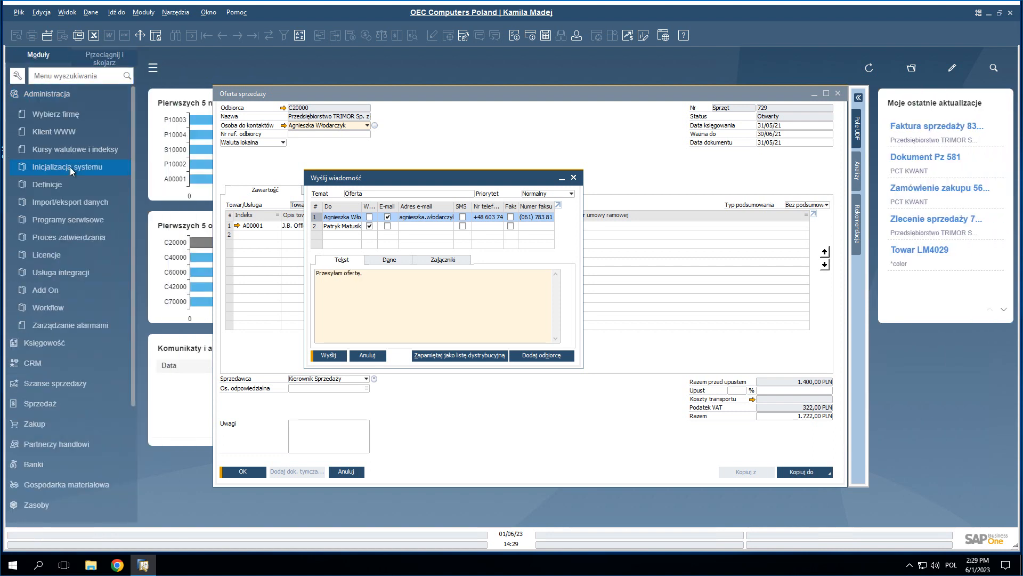
left_click(70, 168)
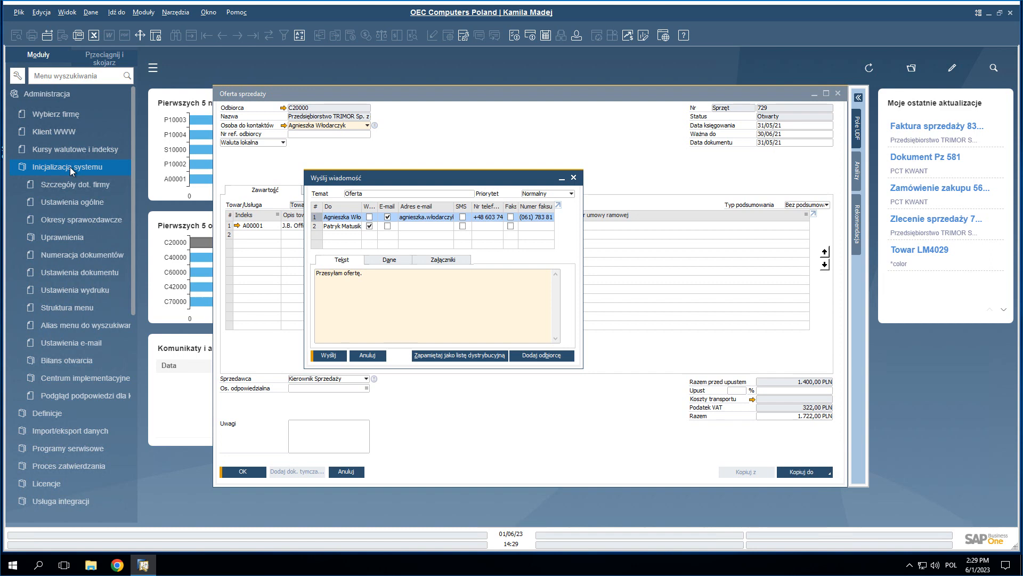
left_click(84, 344)
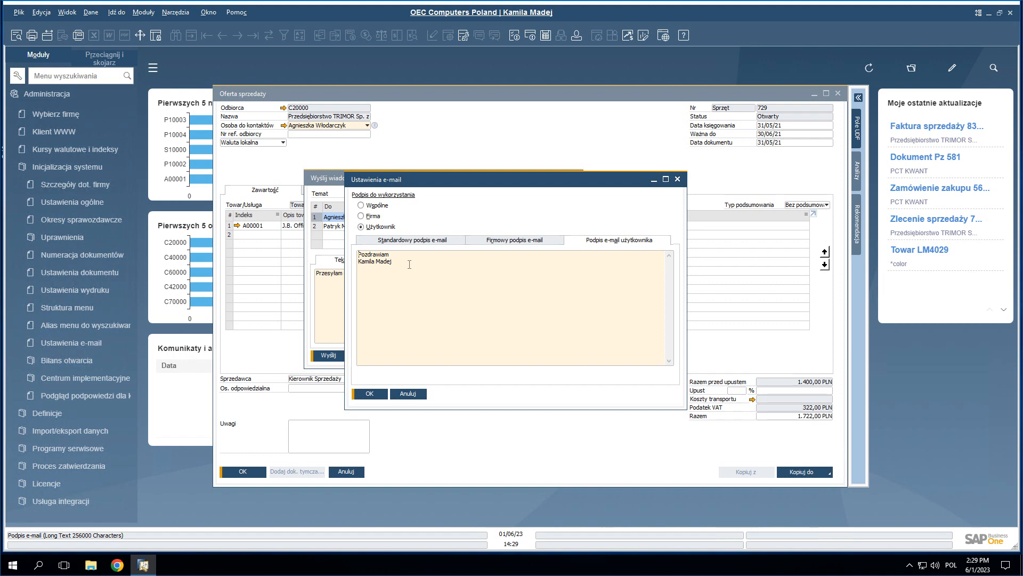
key("Escape")
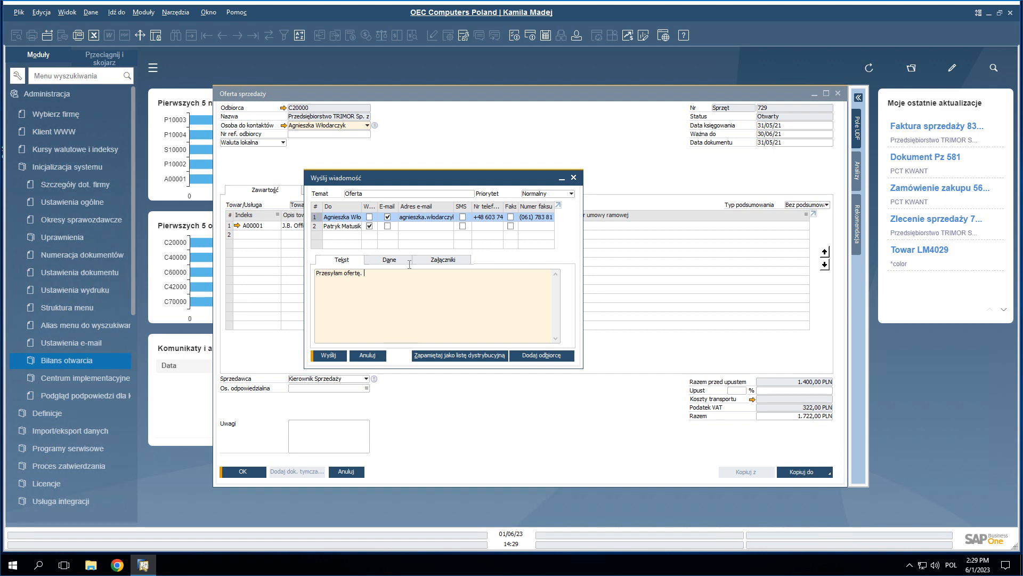
- Check the quotation linked in the message's data and send the message
left_click(392, 261)
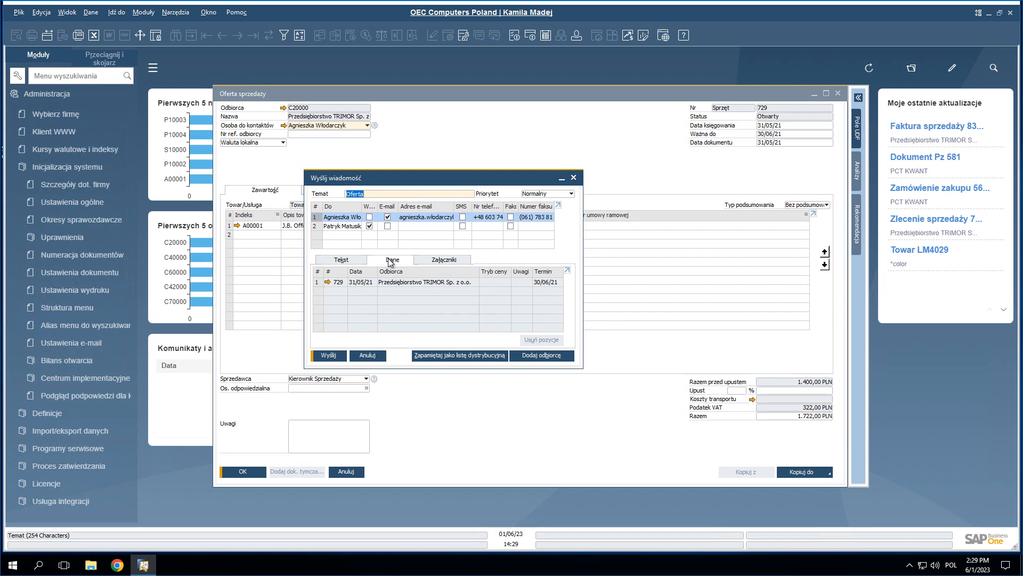
left_click(327, 281)
left_click(329, 355)
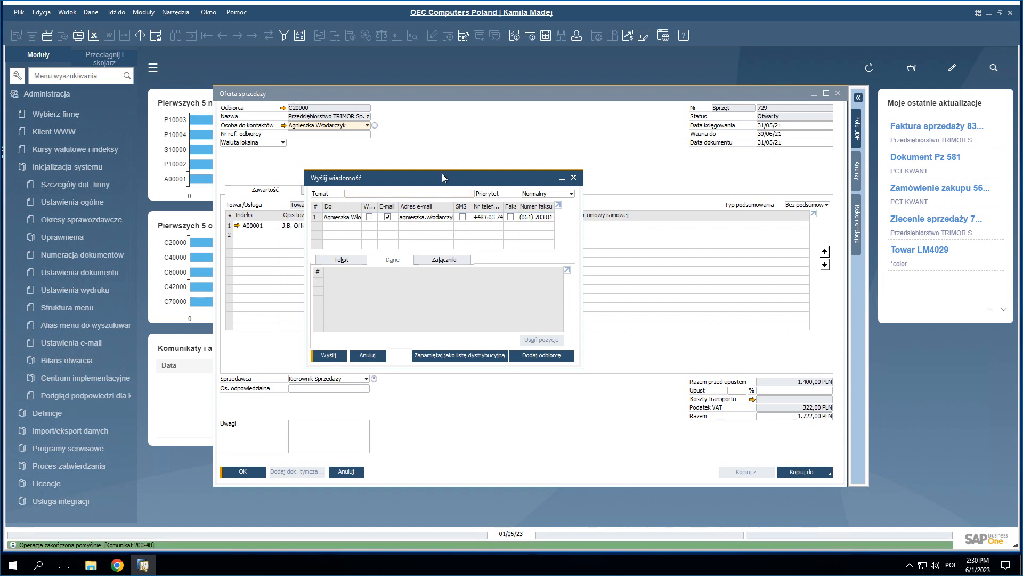
- Review the newest sent "Oferta" message and its recipients' delivery status, and close the overview, message form and quotation
left_click(531, 39)
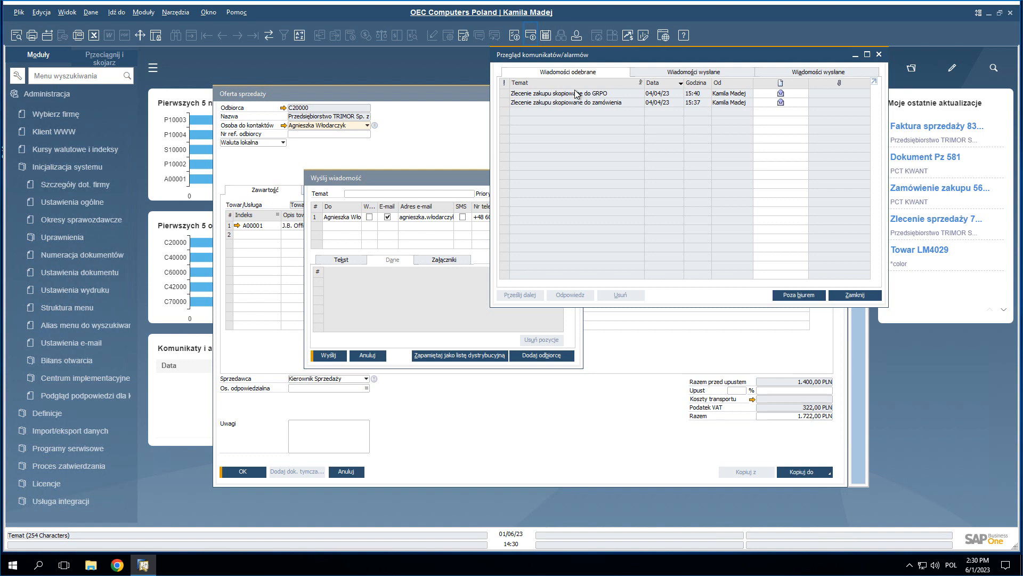
left_click(686, 72)
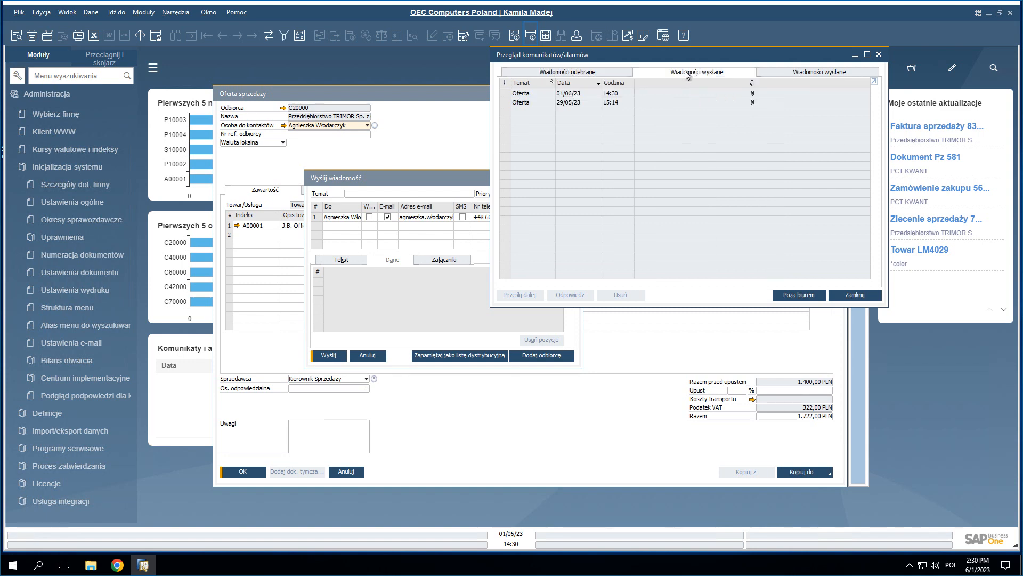
left_click(505, 96)
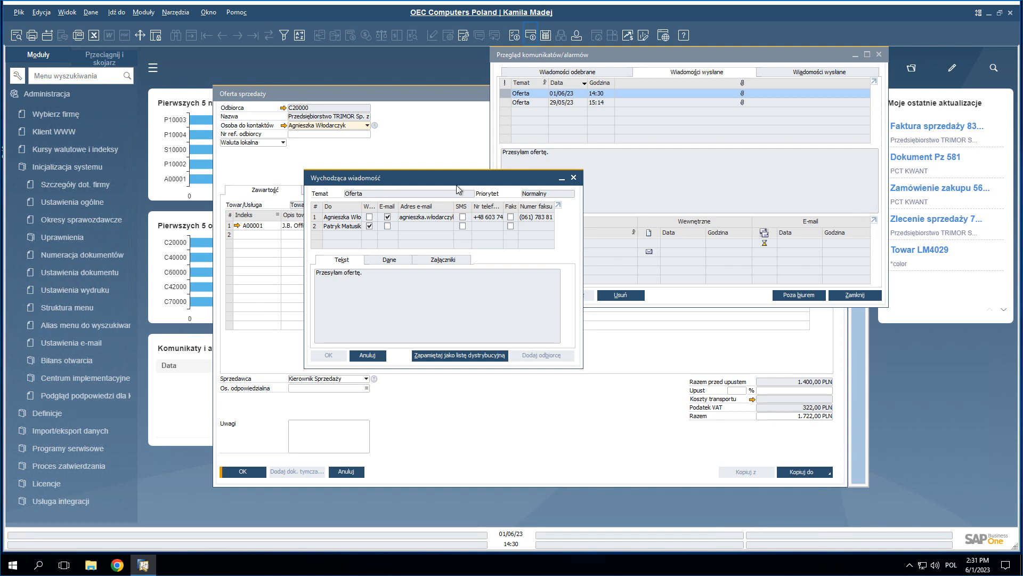
left_click(574, 179)
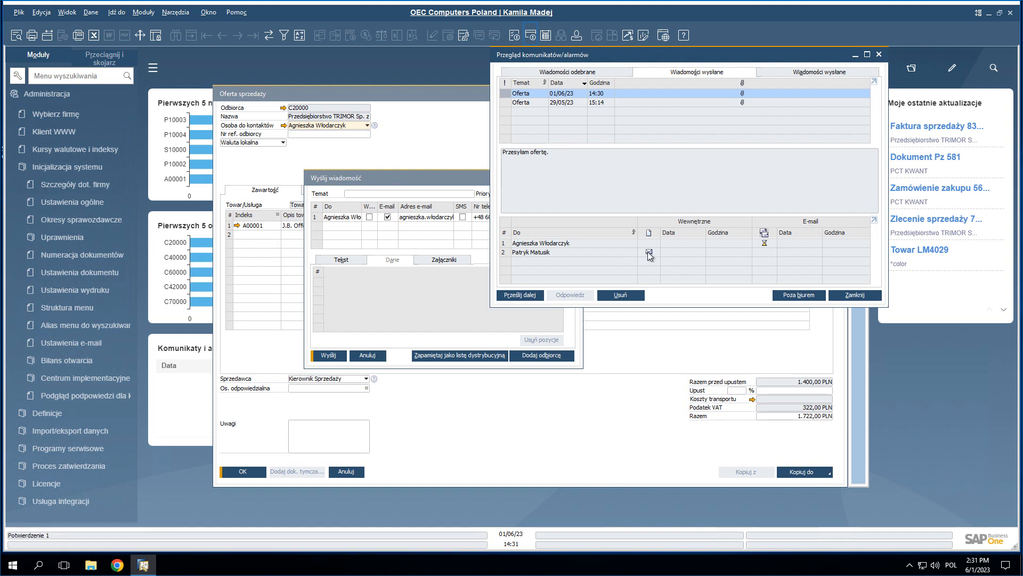
left_click(879, 55)
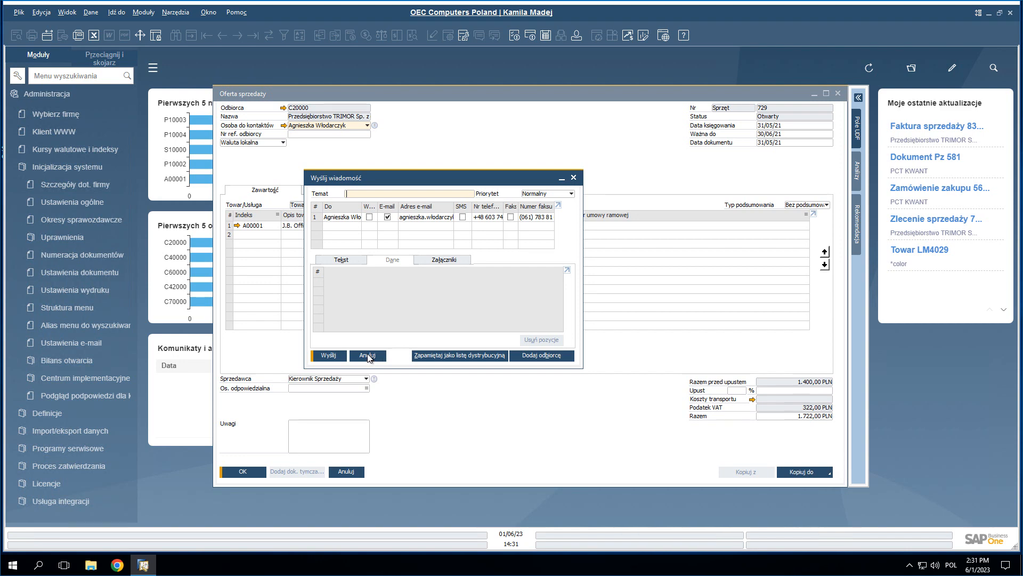
left_click(368, 355)
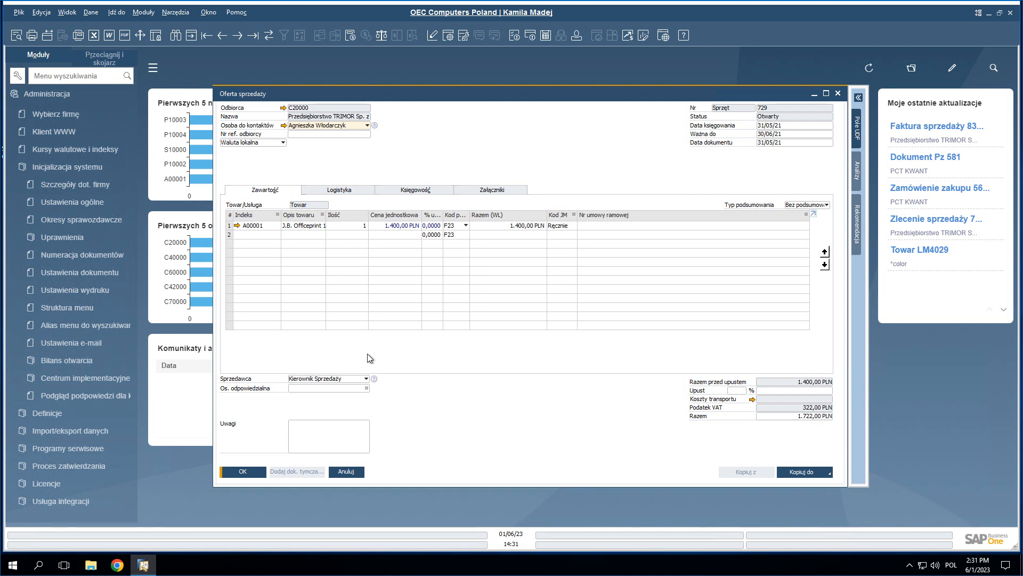
left_click(347, 473)
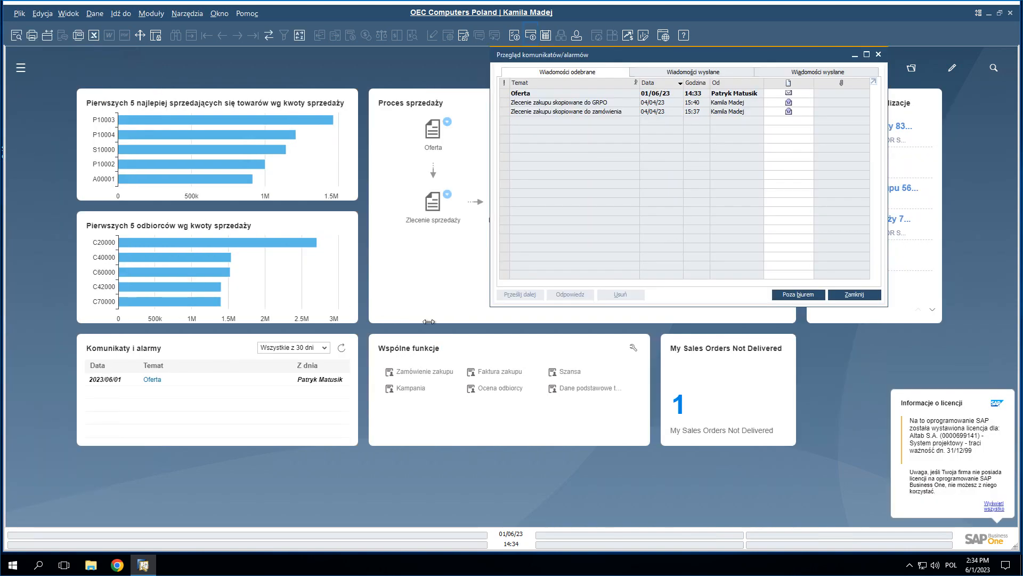
- Read the received reply titled "Oferta", open the quotation linked to it and close that quotation
left_click(523, 93)
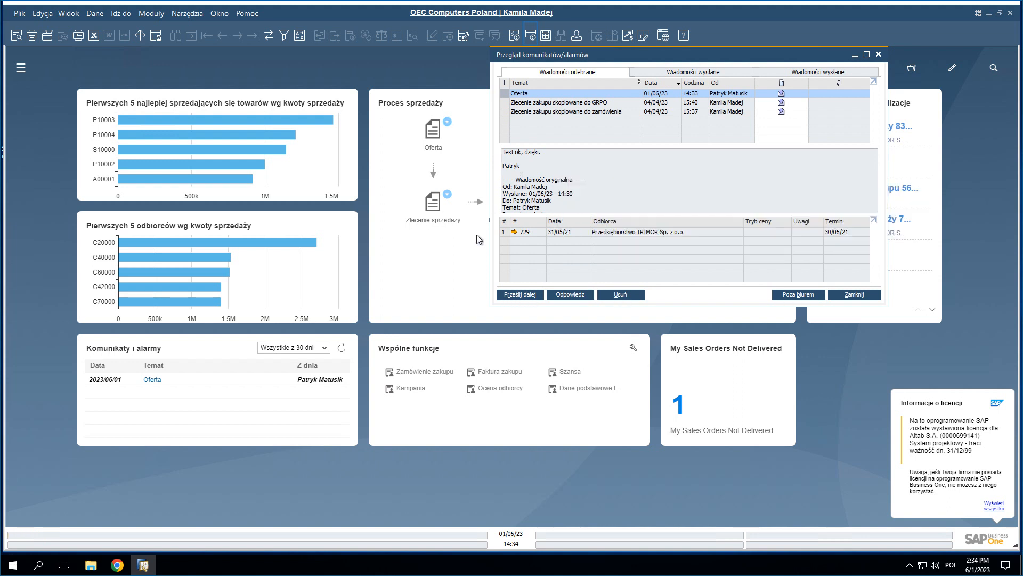
left_click(511, 232)
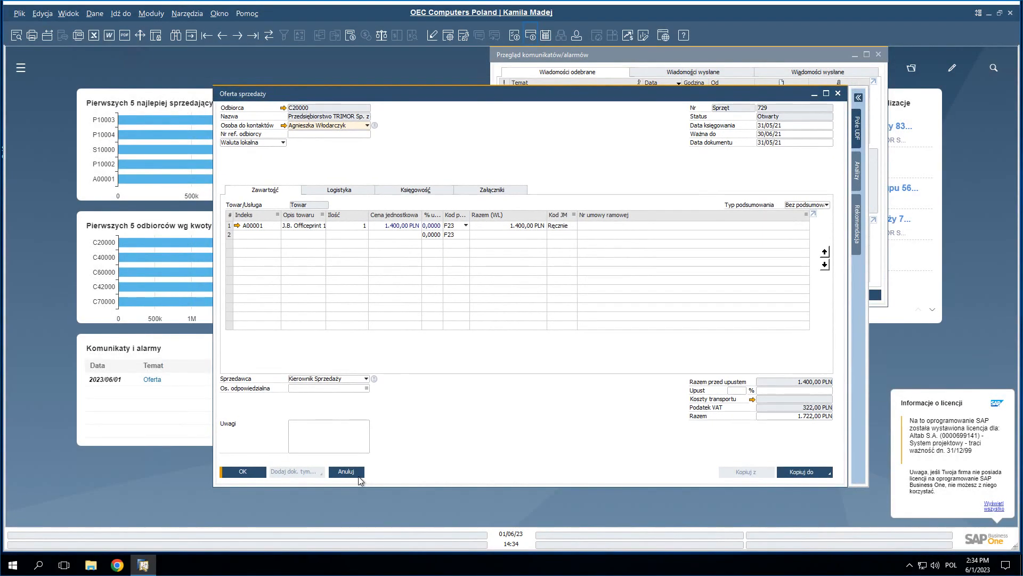
left_click(358, 474)
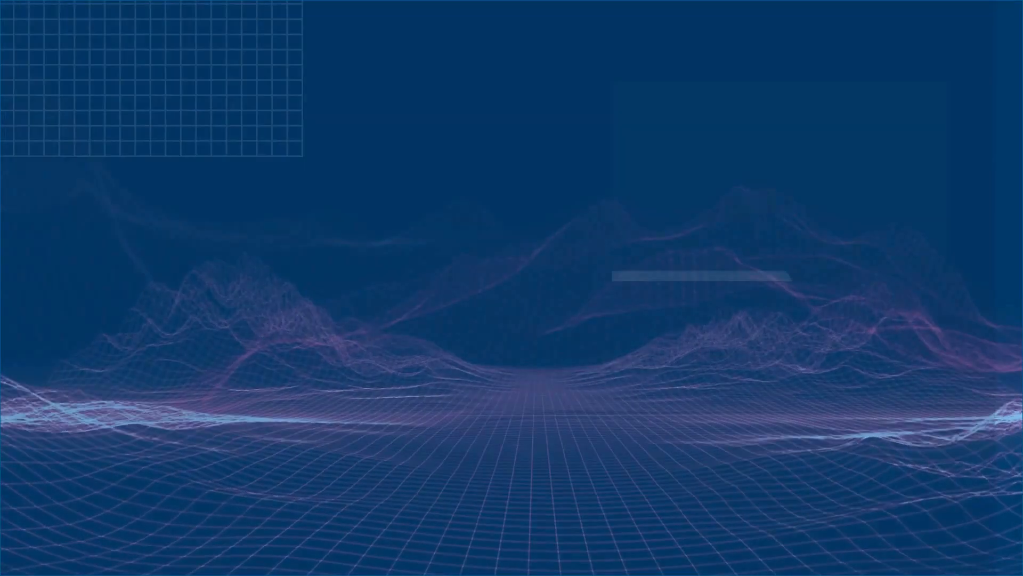